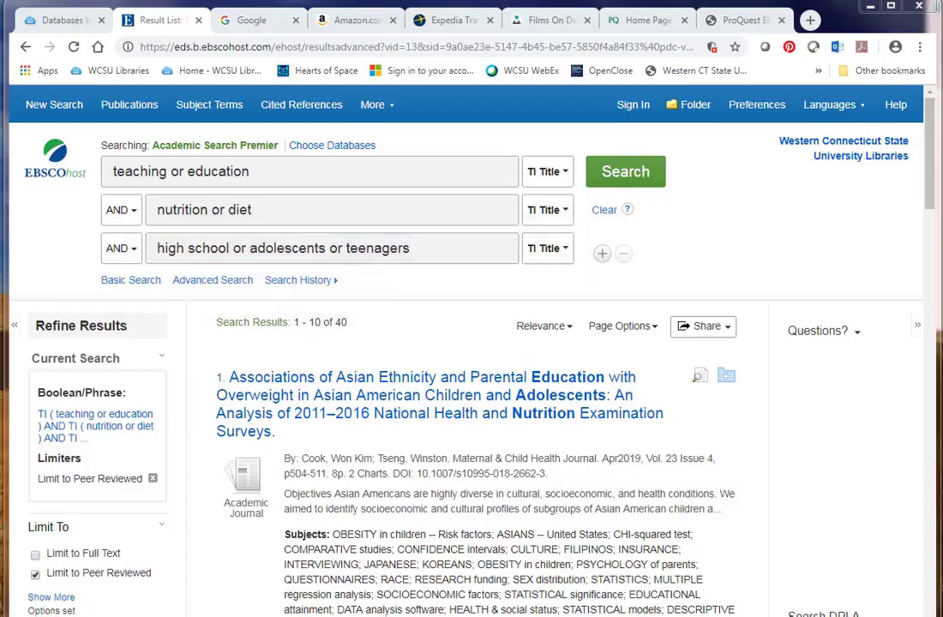
Open the Kaledo board-game article's detailed record and scroll down to its Tools panel.
scroll(932, 258, down, 3)
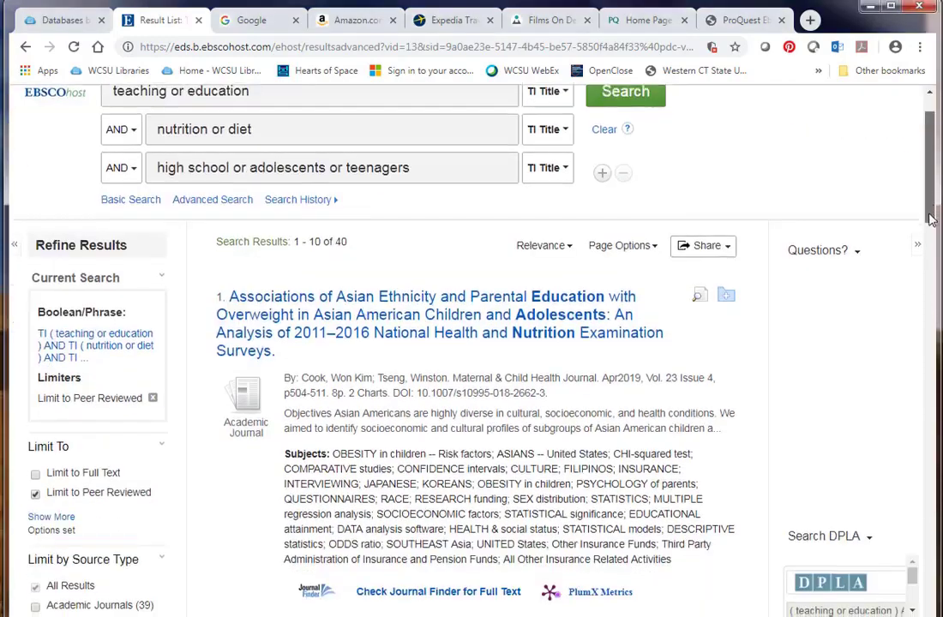
scroll(932, 257, down, 3)
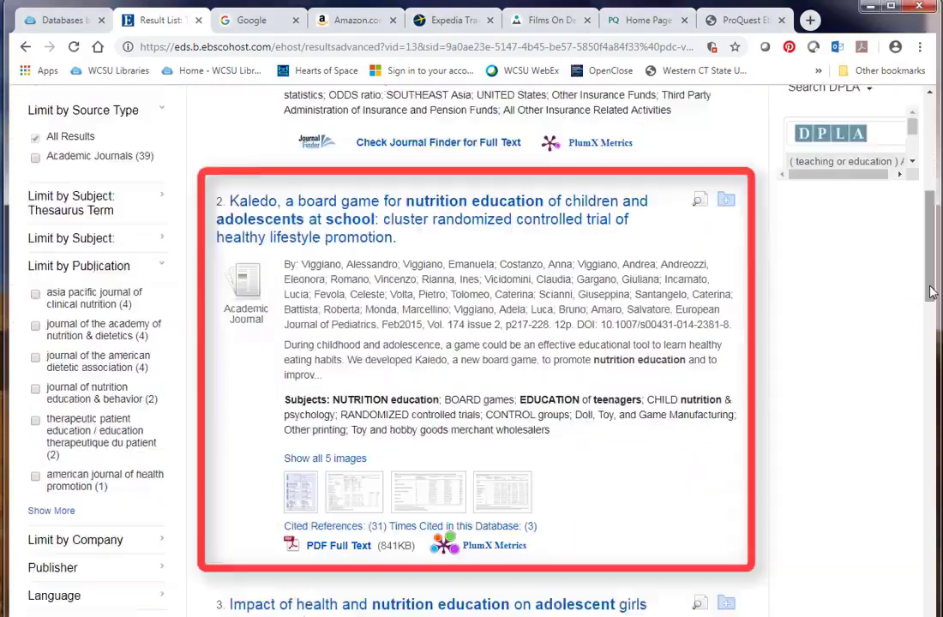
click(461, 222)
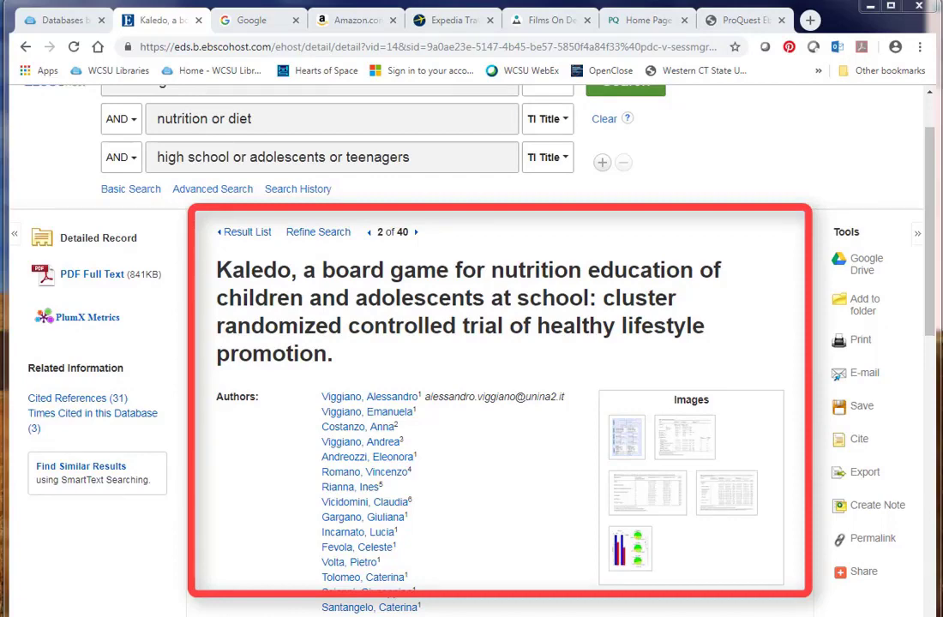
scroll(932, 365, down, 3)
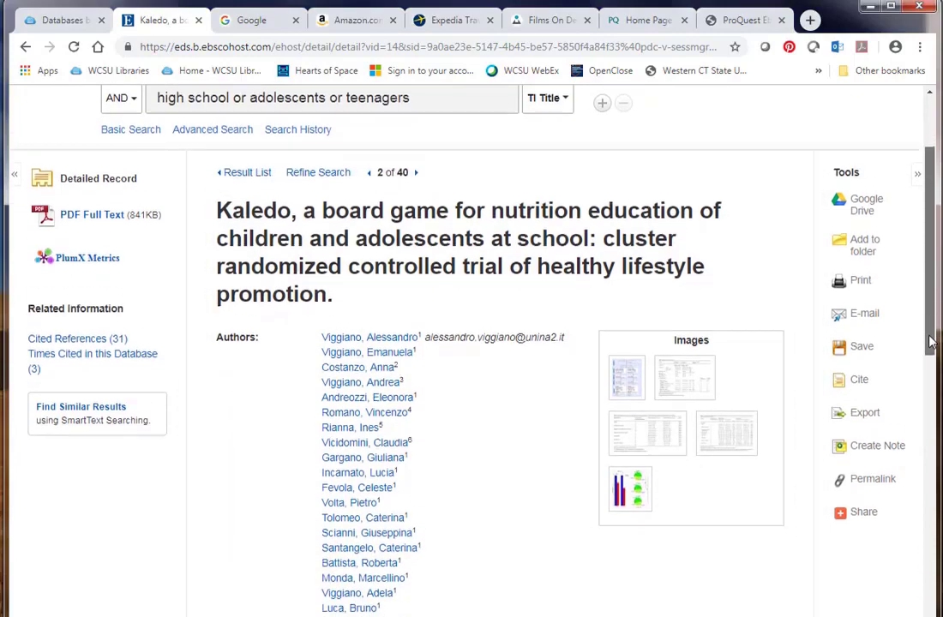
mouse_move(933, 365)
mouse_down()
mouse_move(920, 564)
mouse_move(930, 551)
mouse_move(921, 294)
mouse_up()
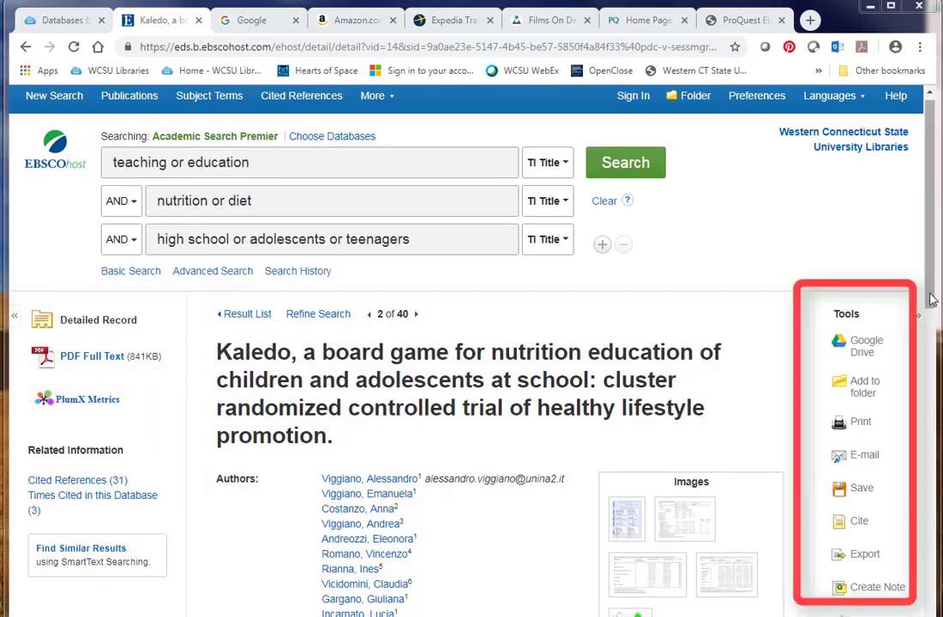
scroll(932, 304, down, 1)
drag(932, 304, 932, 350)
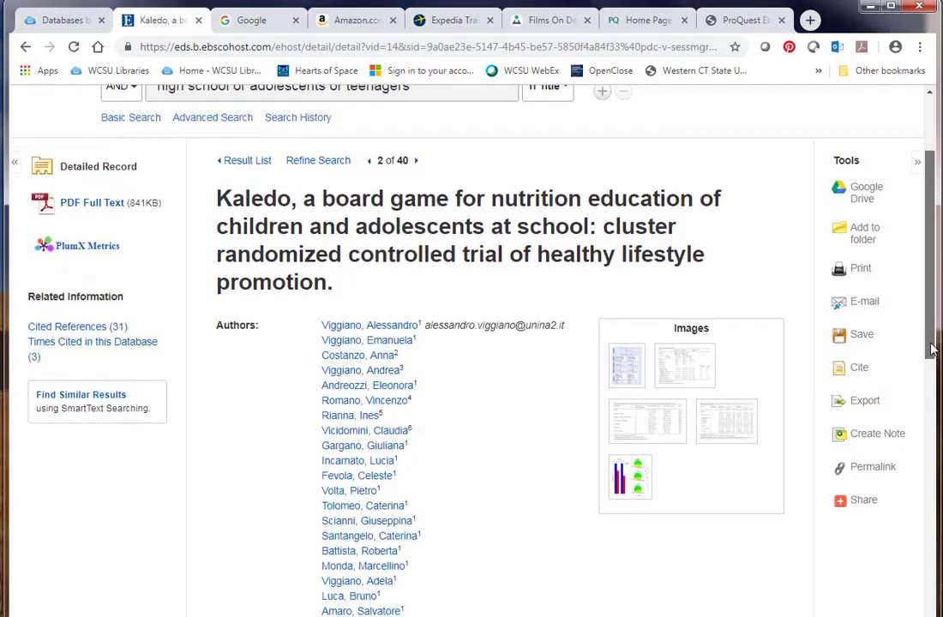
Review the Kaledo article's Citation Format panel, then close it.
click(845, 369)
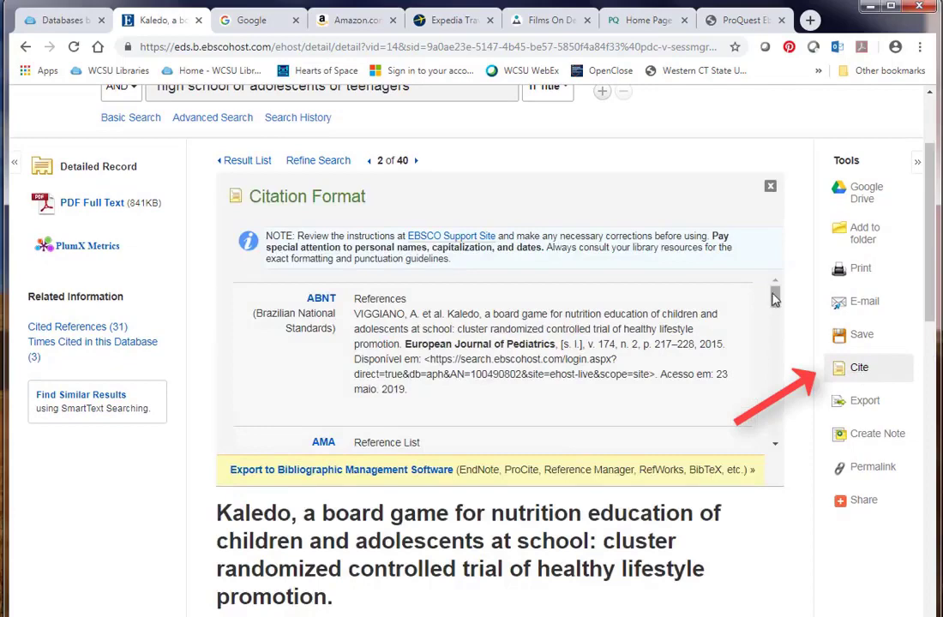
scroll(774, 319, down, 2)
mouse_move(774, 315)
mouse_down()
mouse_move(780, 355)
mouse_move(774, 295)
mouse_up()
click(770, 186)
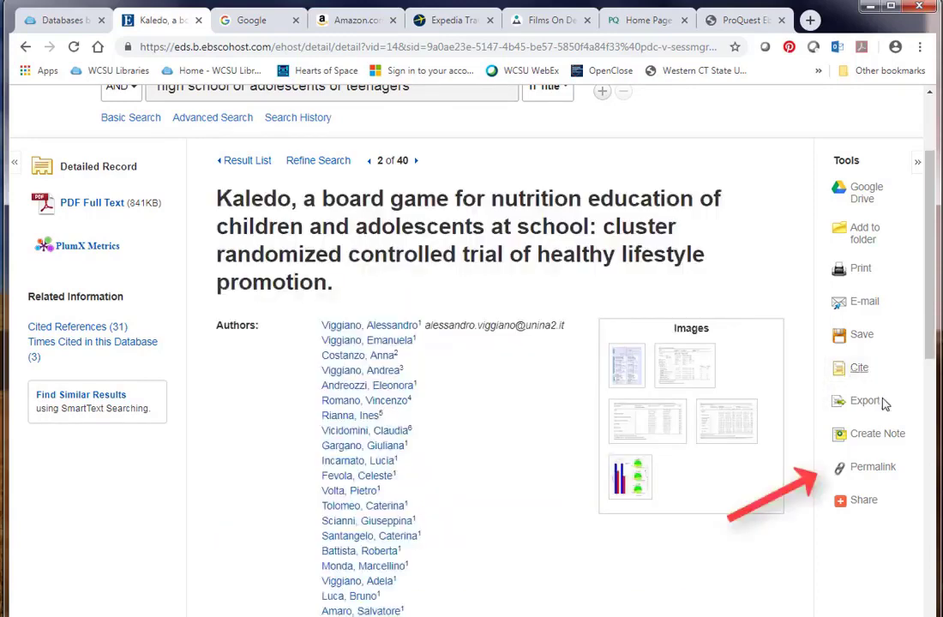
Show the article's permalink and select its URL for copying.
click(873, 468)
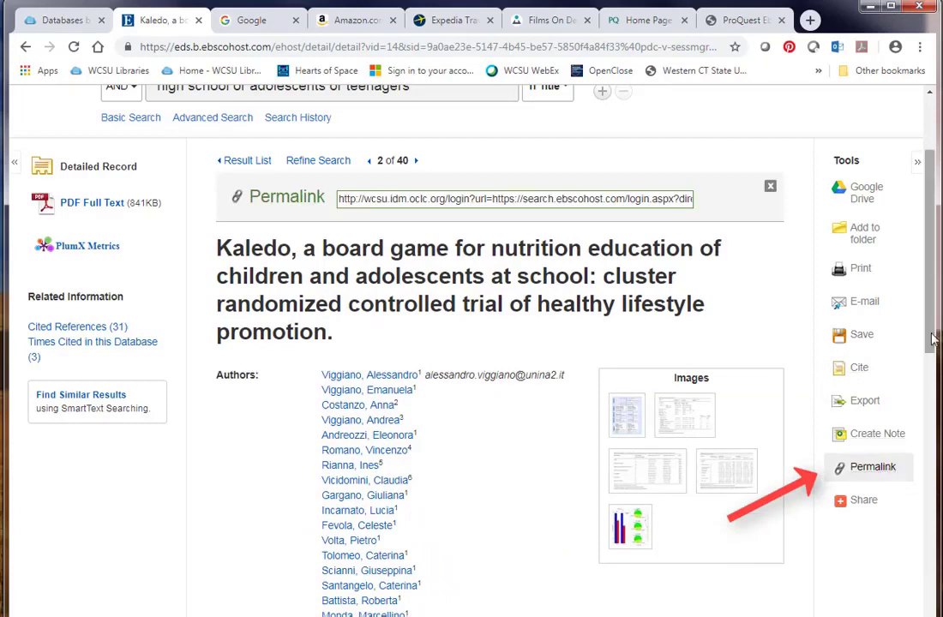
click(627, 198)
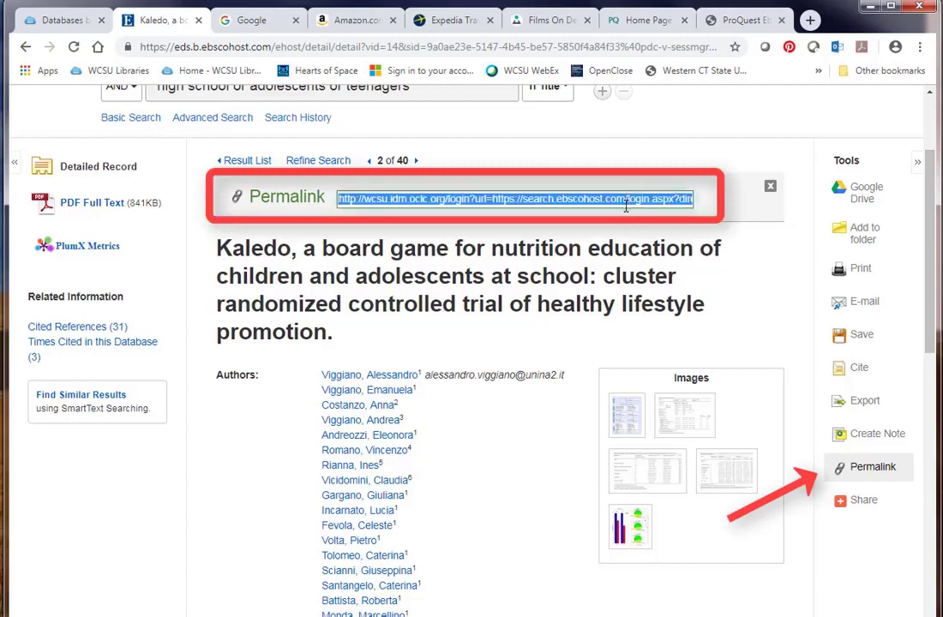
click(531, 46)
click(568, 199)
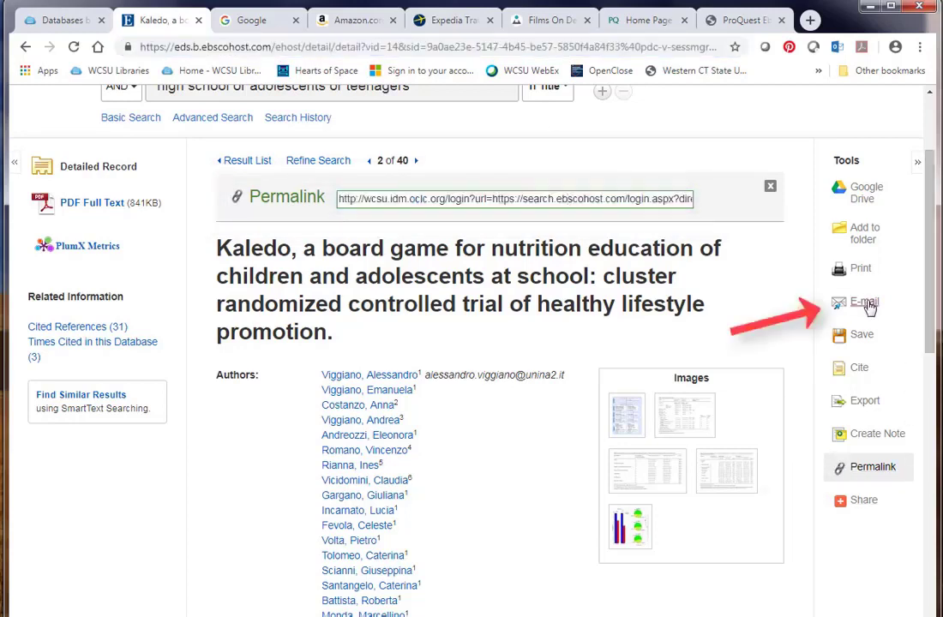
Cancel the e-mail form, go back to the 40 results, and scroll down to result 4.
click(866, 303)
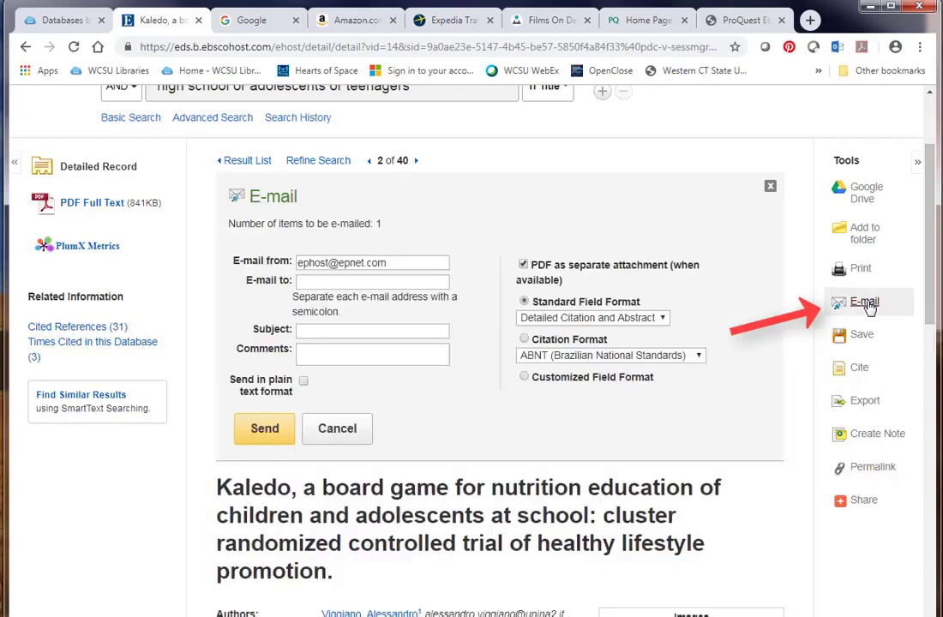
click(352, 433)
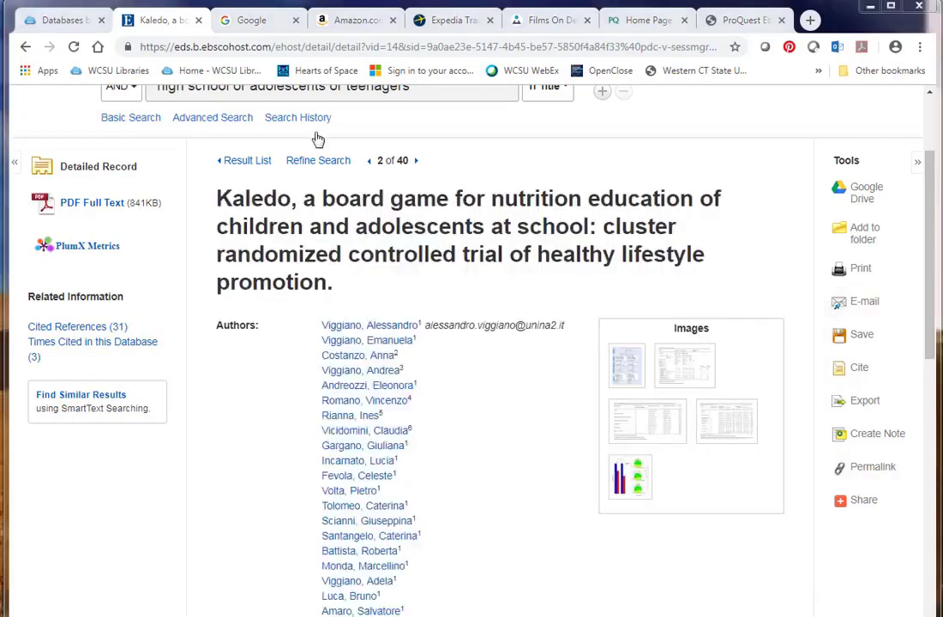
click(25, 47)
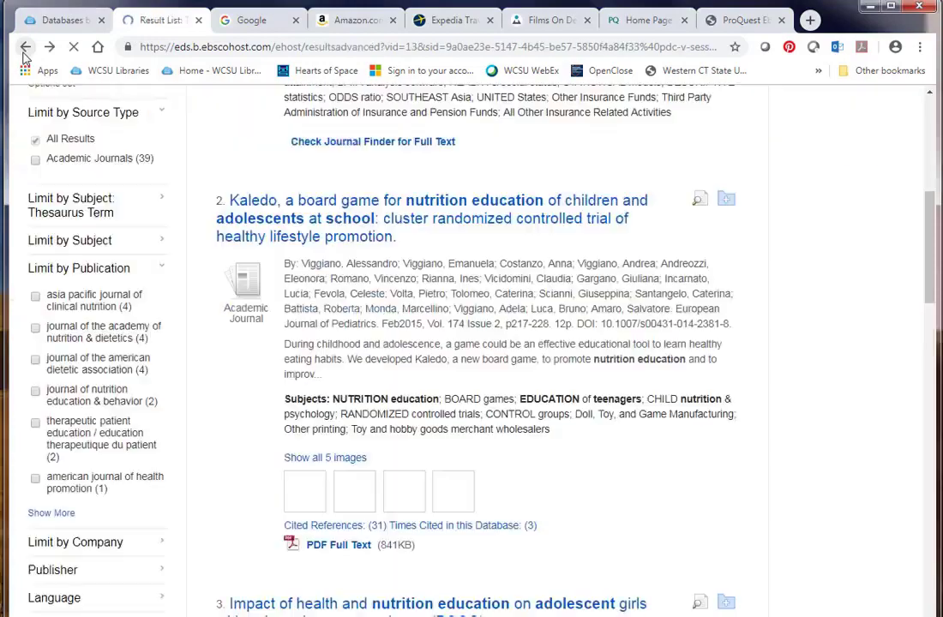
drag(930, 296, 935, 396)
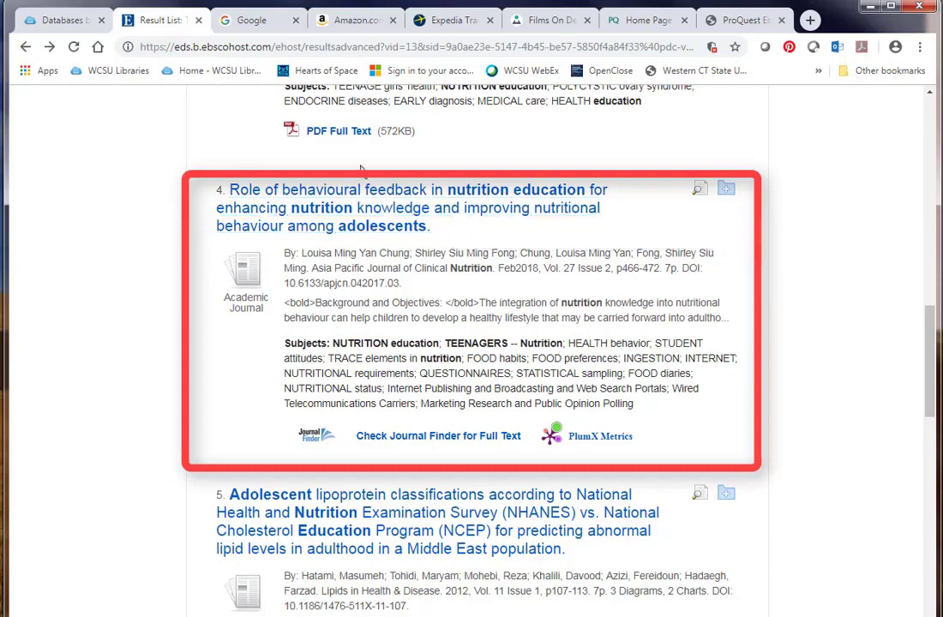
Open result 4's detailed record on behavioural feedback in adolescent nutrition education.
click(386, 202)
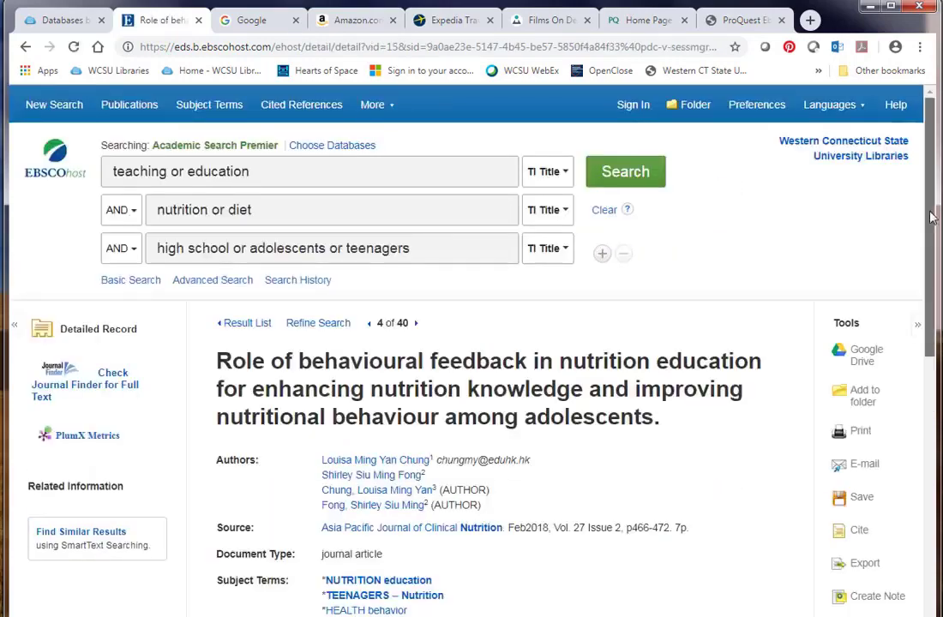
scroll(933, 232, down, 1)
drag(932, 232, 931, 257)
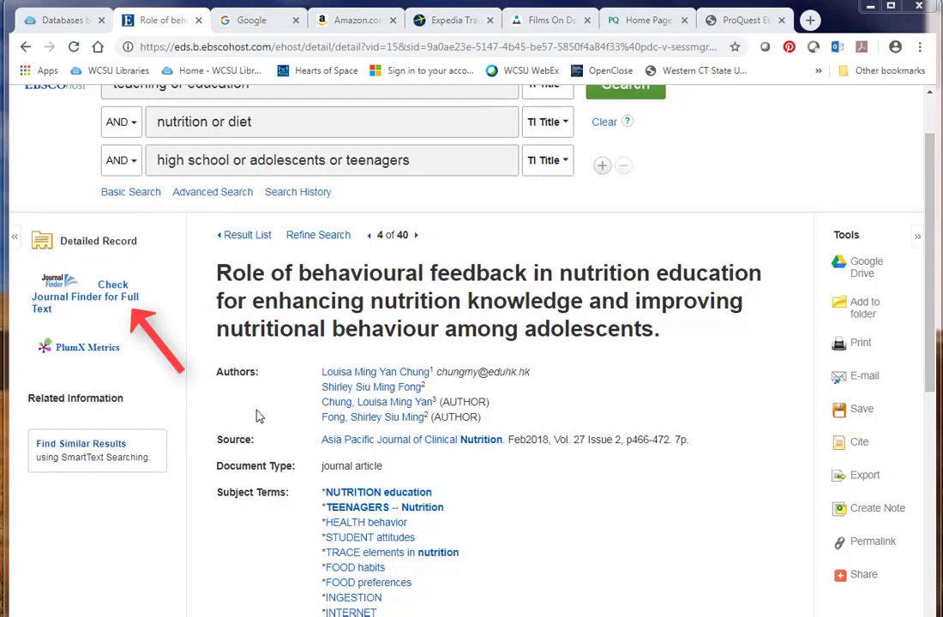
Check Journal Finder for Asia Pacific Journal of Clinical Nutrition full text, then move to the university homepage tab.
click(109, 306)
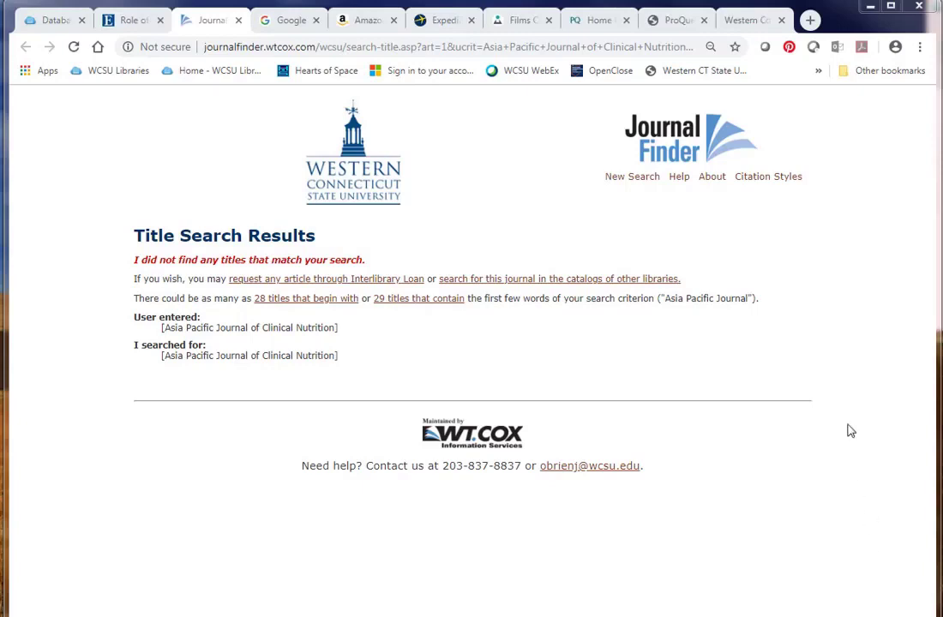
click(752, 26)
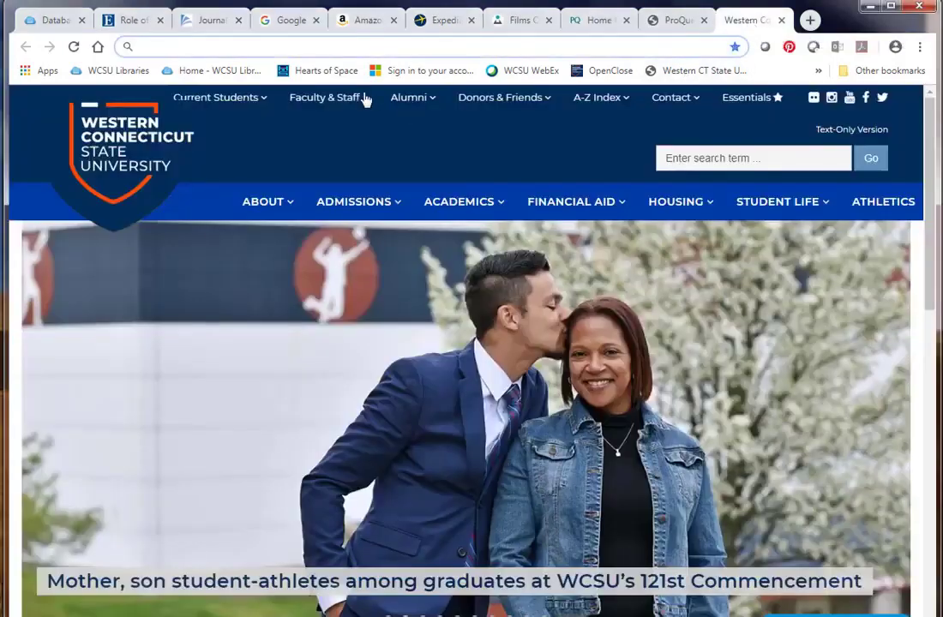
Search Google for the pasted behavioural-feedback article title and open its ncbi.nlm.nih.gov/pubmed result.
click(318, 47)
right_click(318, 47)
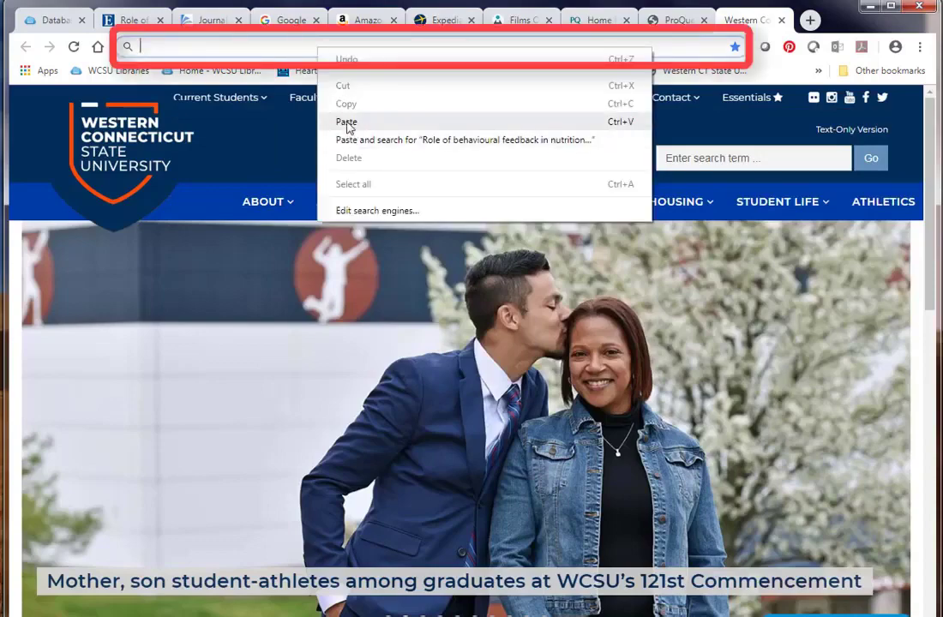
click(304, 120)
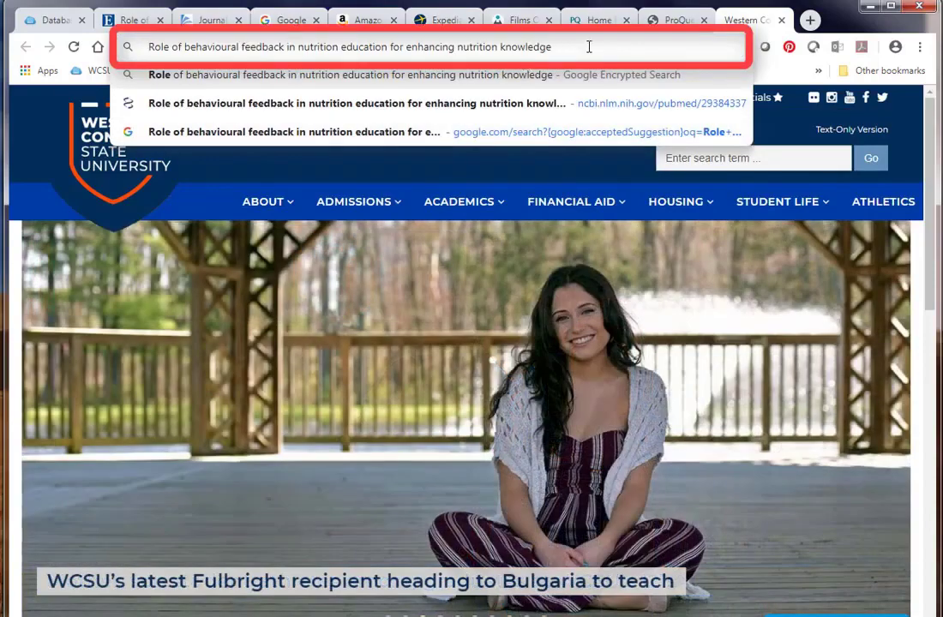
key(Return)
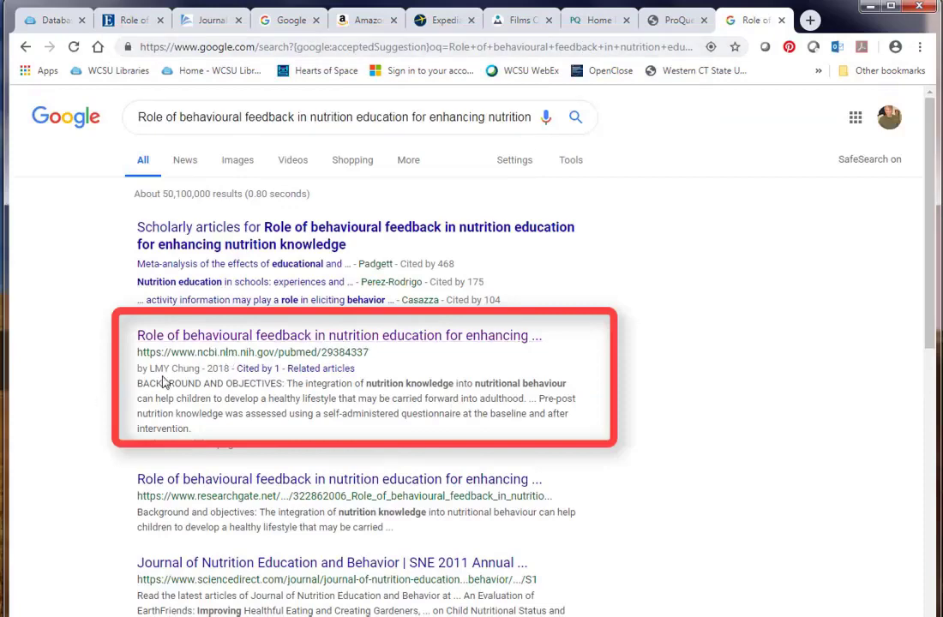
click(275, 339)
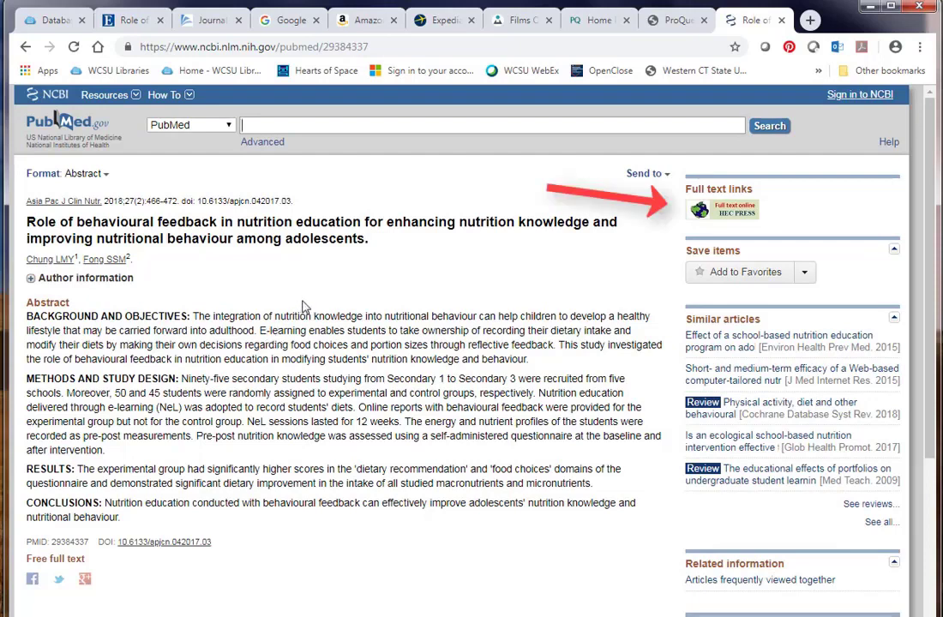
Follow PubMed's HEC Press full-text link to the article's 7-page PDF.
click(727, 219)
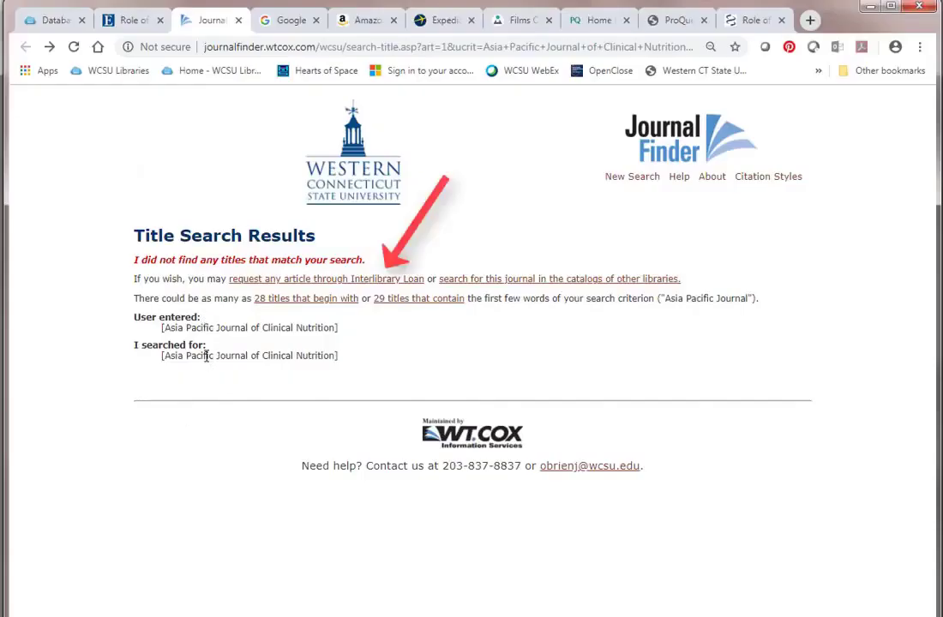
Open the ILLiad logon from the interlibrary loan link and enter the account username and password.
click(313, 283)
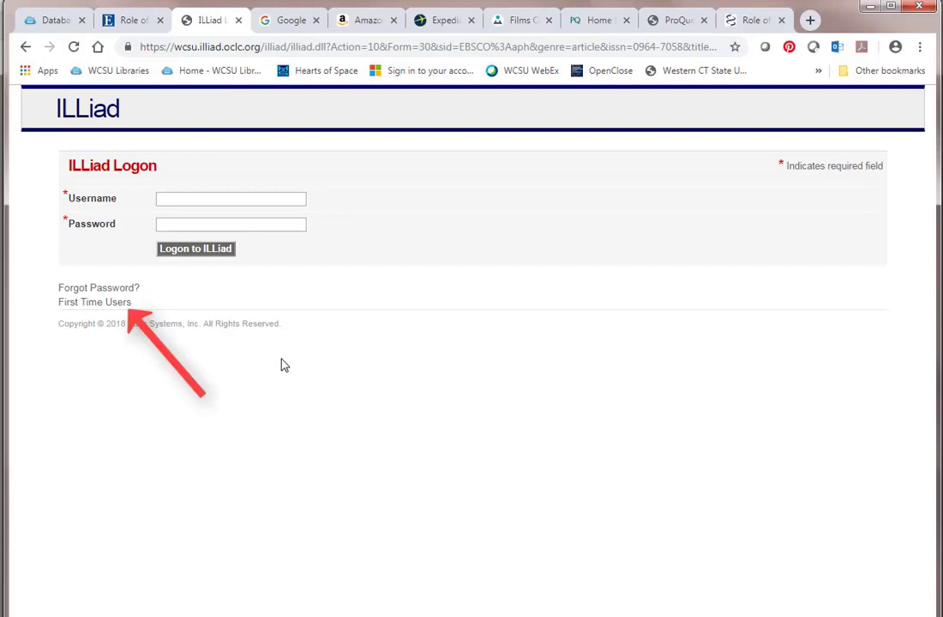
click(183, 200)
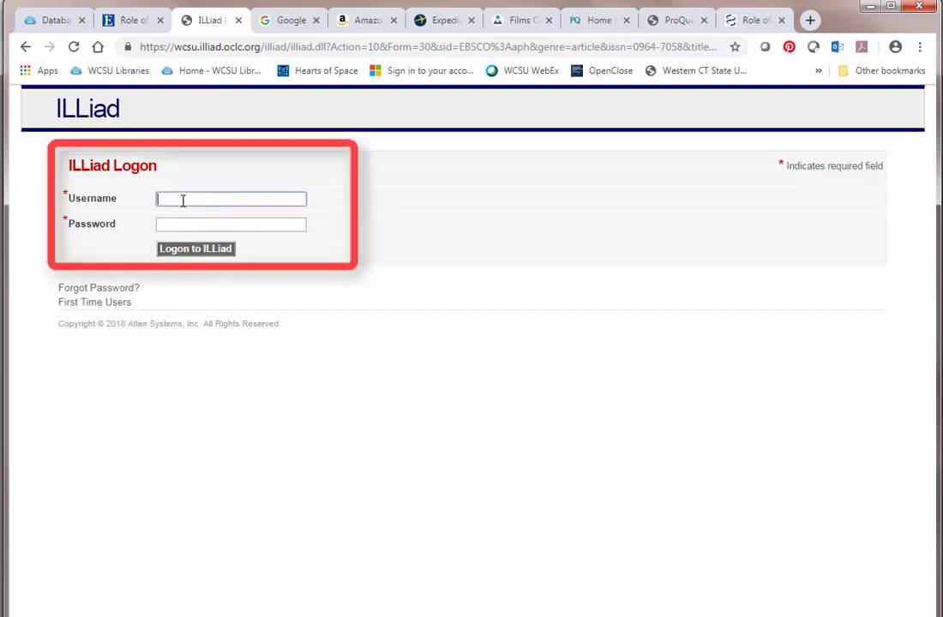
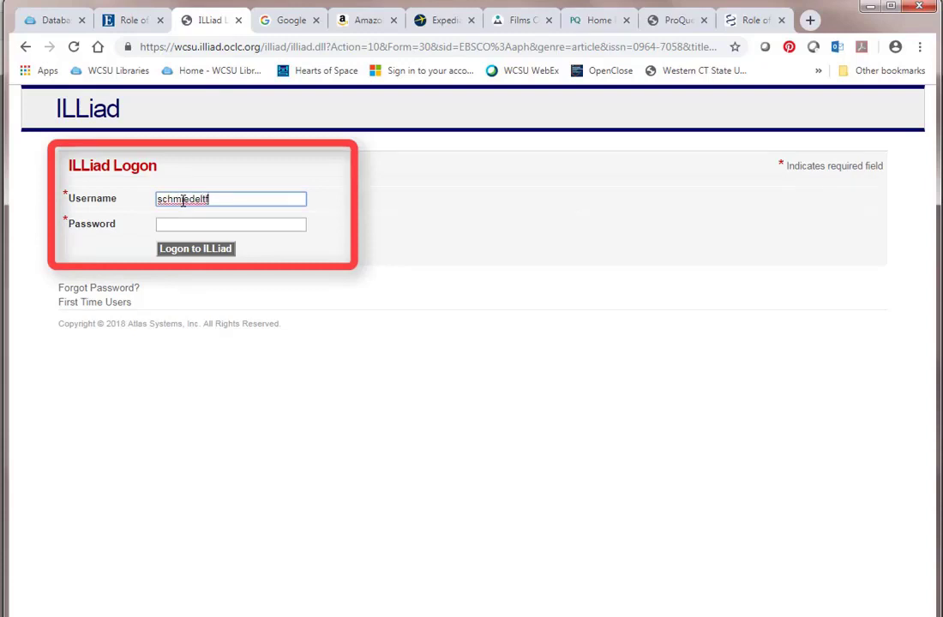
click(220, 225)
text(•••••)
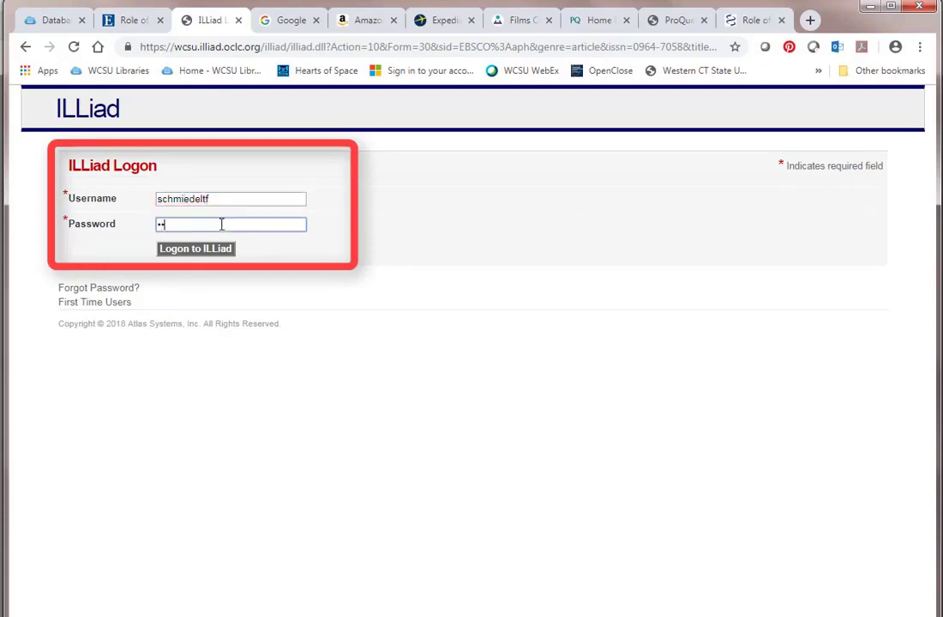
text(••)
Log in to ILLiad and review the prefilled Article Request form for volume 27, issue 2, 2018.
click(210, 250)
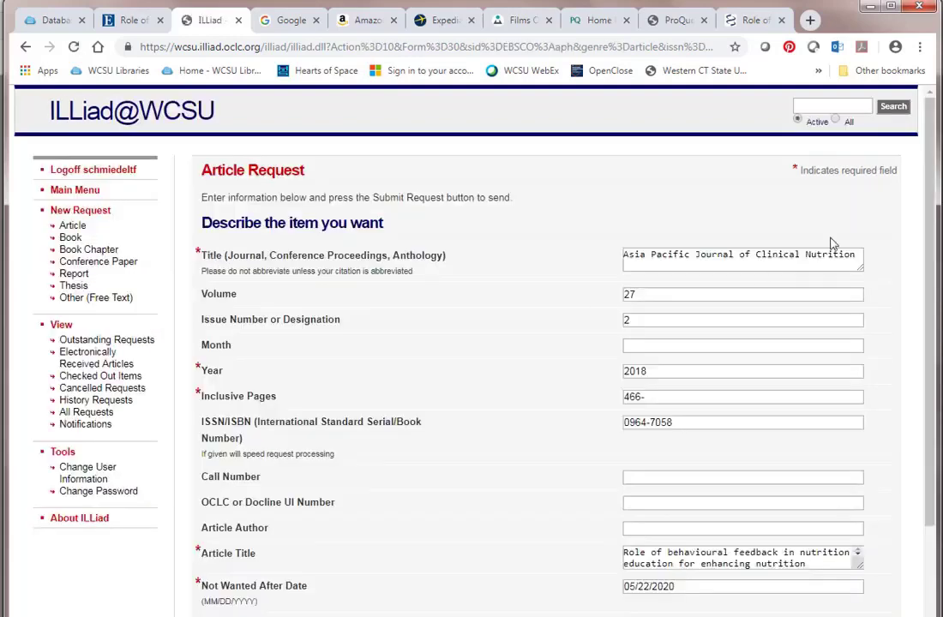
mouse_move(930, 225)
mouse_down()
mouse_move(926, 342)
mouse_move(932, 204)
mouse_move(910, 206)
mouse_up()
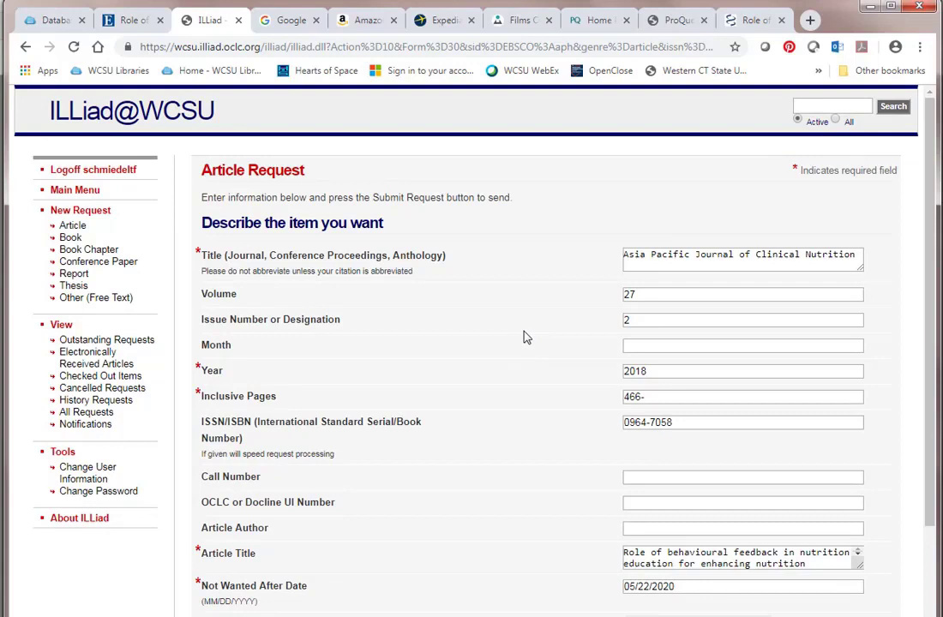
View ILLiad's Electronically Received Articles page from the left menu.
click(100, 366)
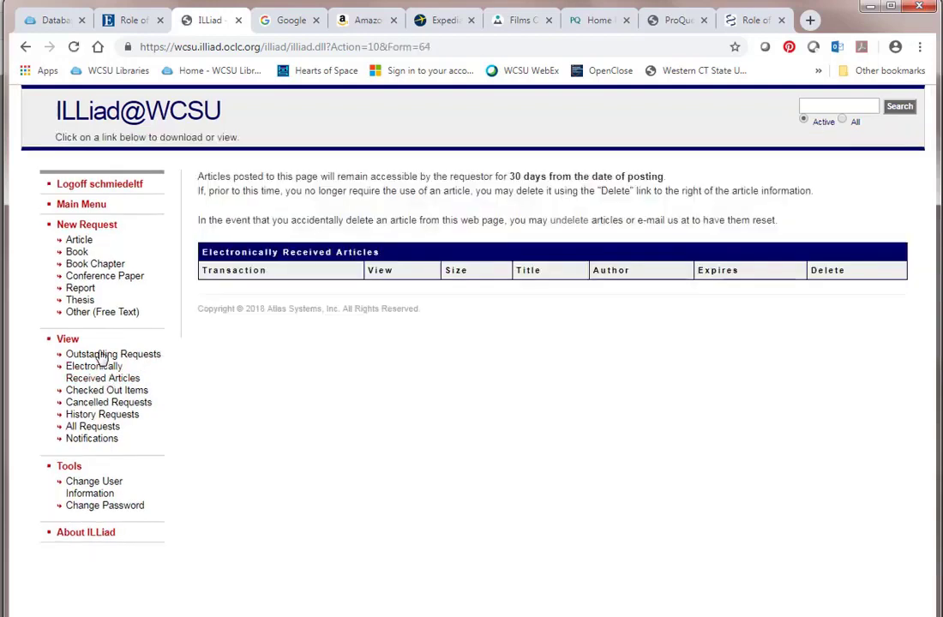